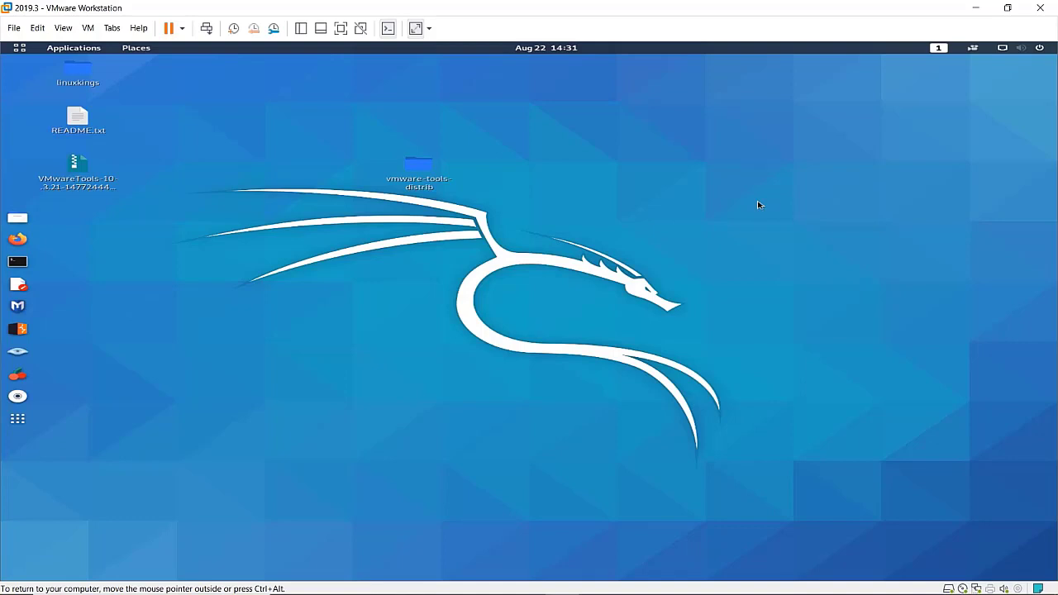
Step: Open a terminal and refresh the package lists with apt-get update
right_click(535, 241)
click(17, 261)
click(18, 262)
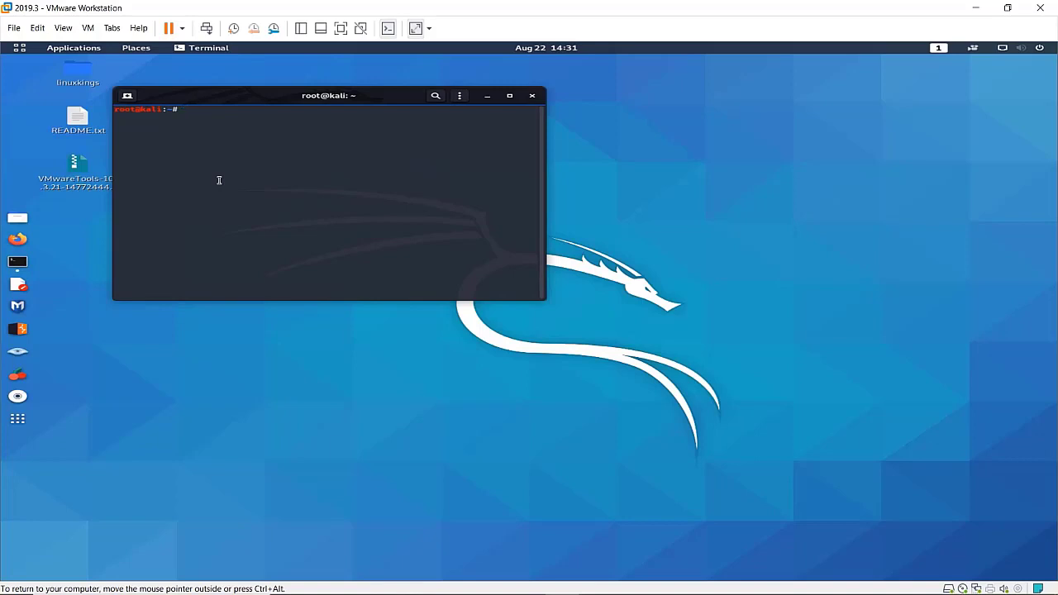
text(a)
key(BackSpace)
text(apt-get update)
key(Return)
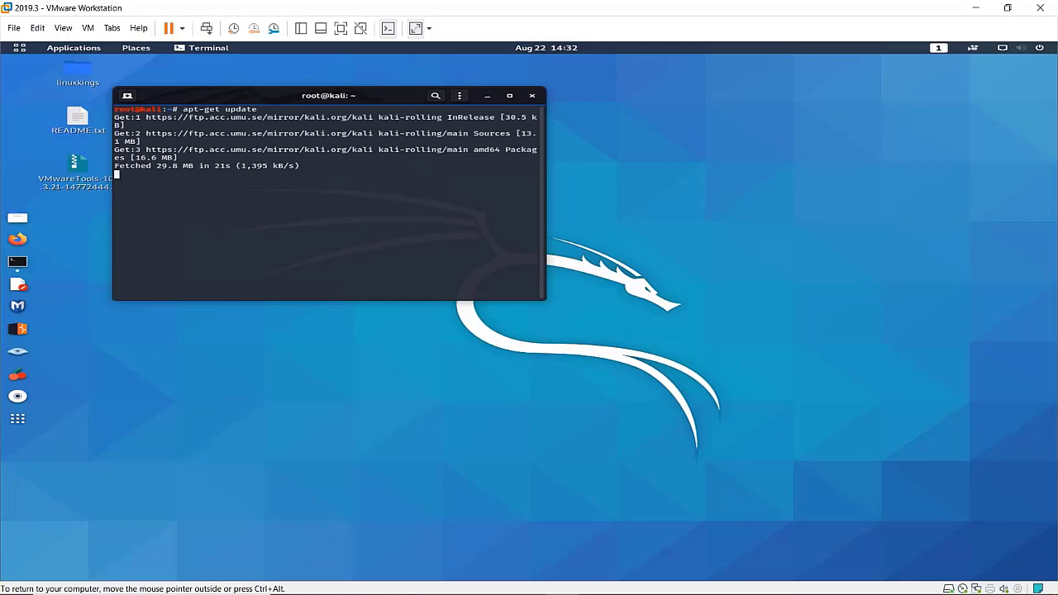
Step: Upgrade the system with apt-get full-upgrade, agreeing to continue and quitting the package news page
text(apt)
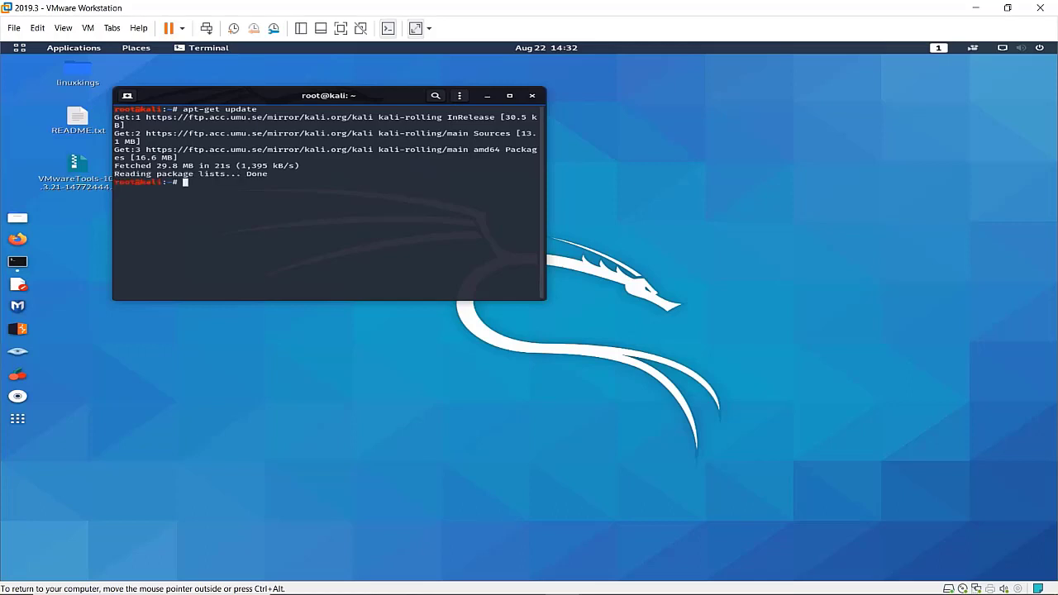
text(-get full-upgrade)
key(Return)
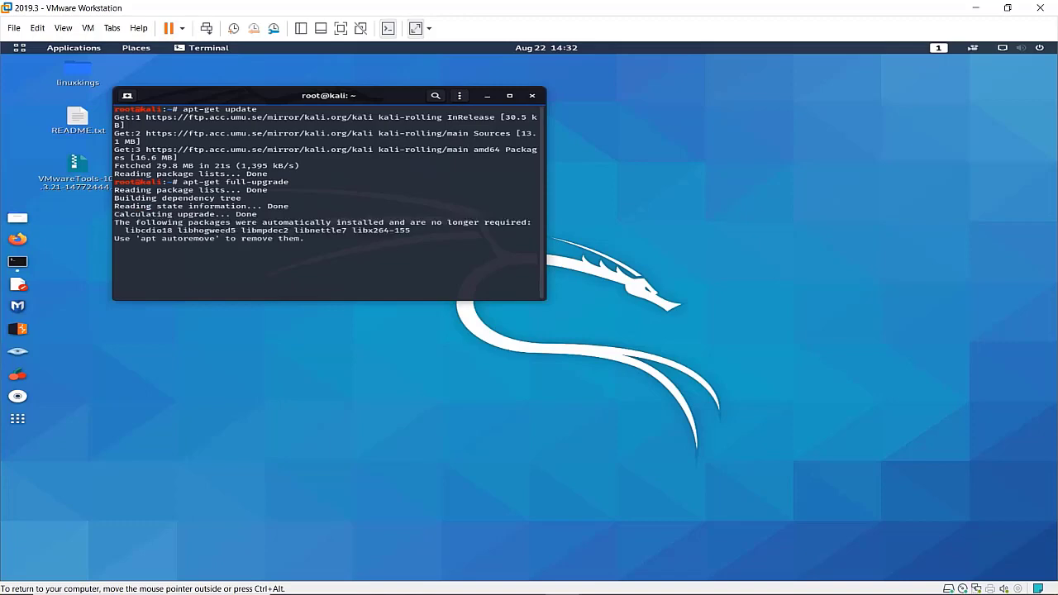
text(y)
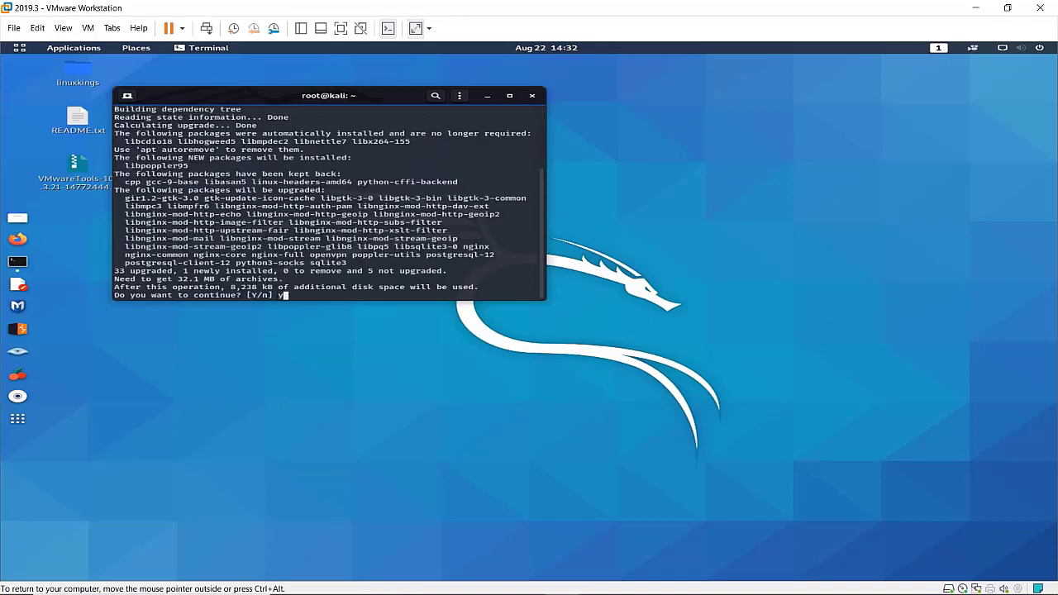
key(Return)
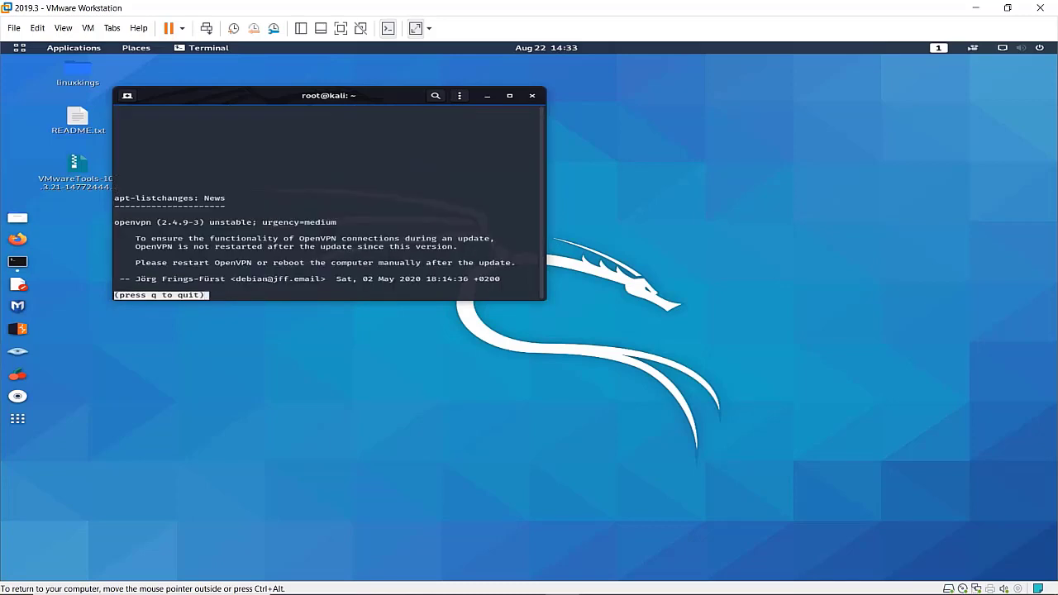
key(q)
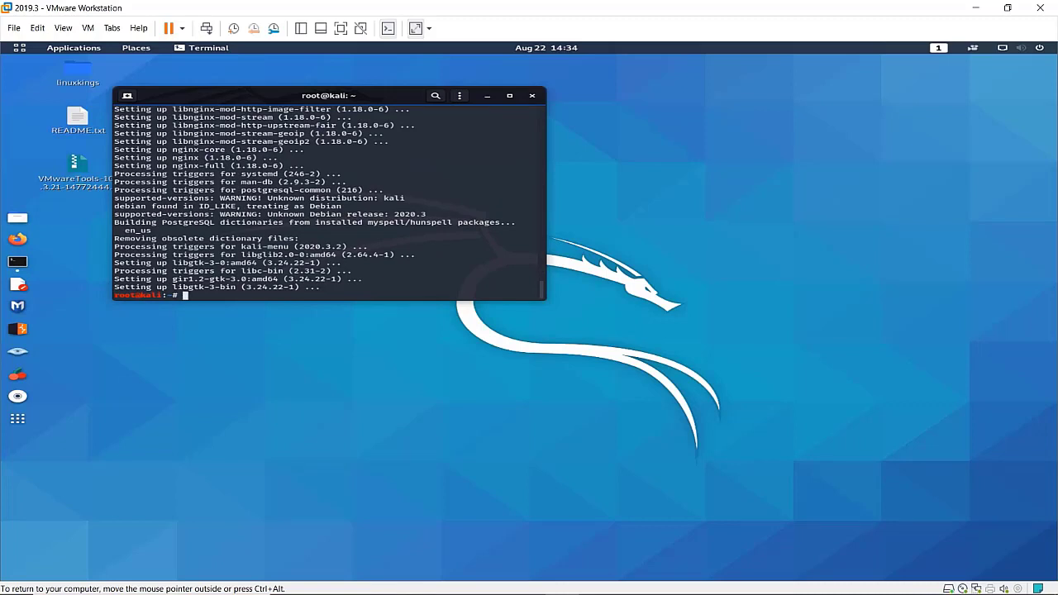
Step: Display the contents of /etc/os-release and highlight the version value
text(cat /etc/os)
key(Tab)
key(Return)
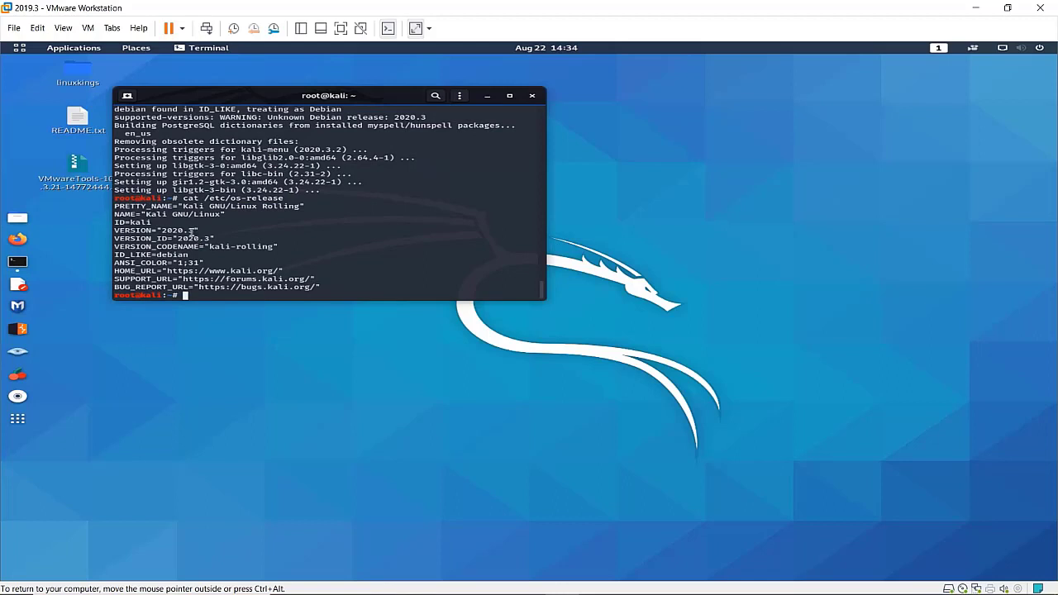
drag(193, 232, 161, 232)
Step: Install zsh, zsh-syntax-highlighting and zsh-autosuggestions using apt install with the -y option
text(apt install -y zsh zsh-syntax-highlighting zsh-autosuggestions)
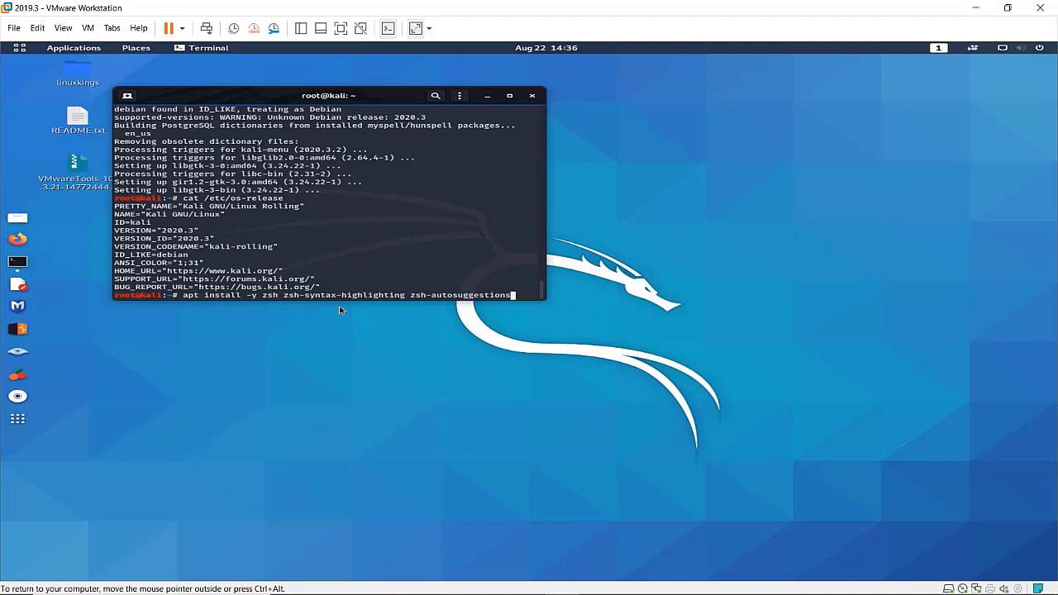
key(Return)
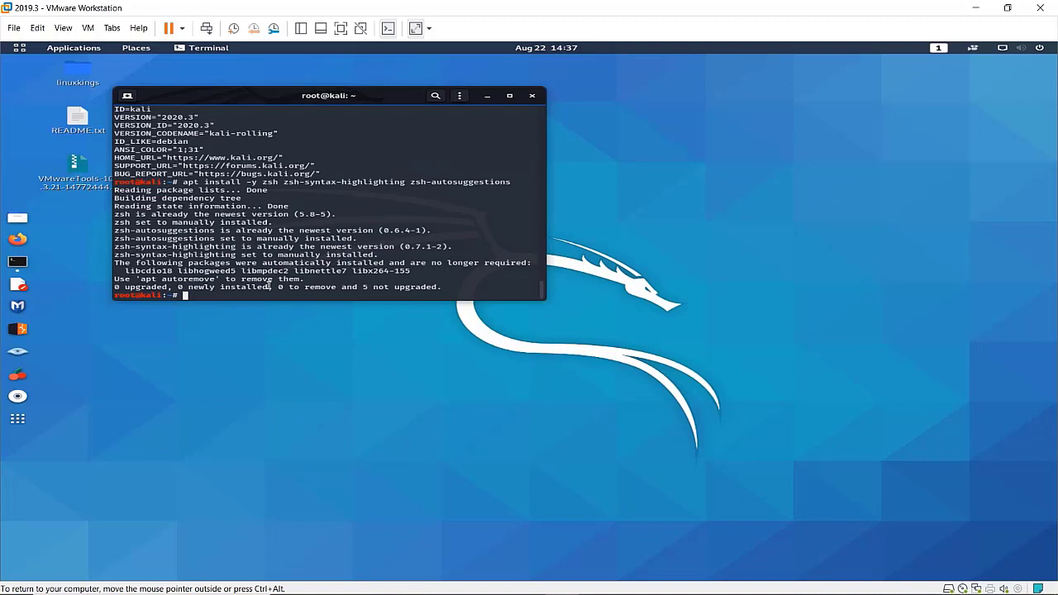
Step: Change to the /etc/skel/ directory and list its files, including the hidden ones with ls -a
text(cd /etc/sk)
key(Tab)
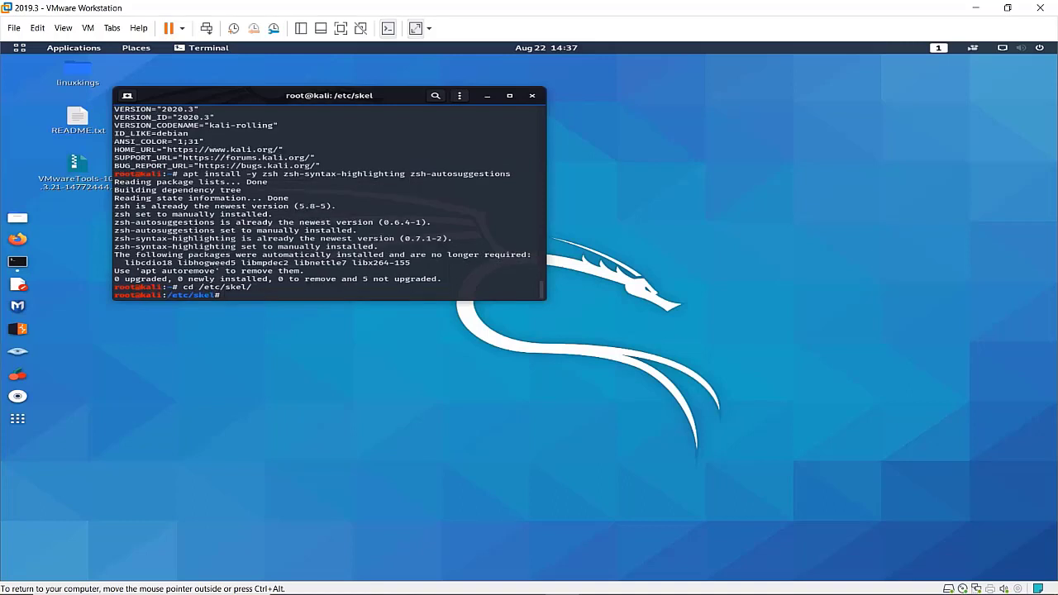
text(ls)
key(Return)
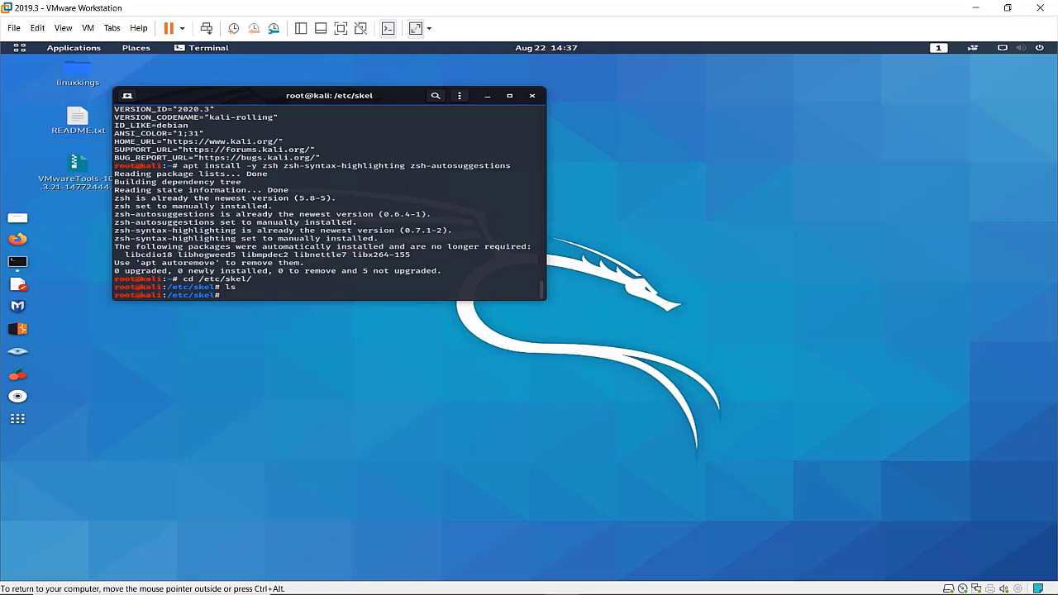
text(ls -a)
key(Return)
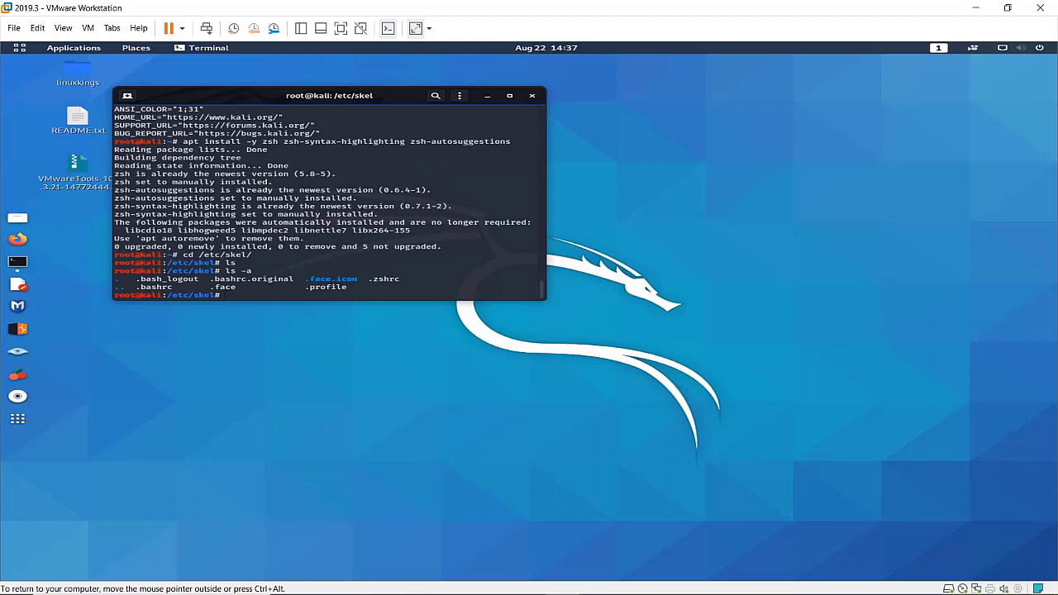
Step: Copy .zshrc to /root/ and list all files of the current directory again
text(cp .zshrc /root/)
key(Return)
text(ls -a)
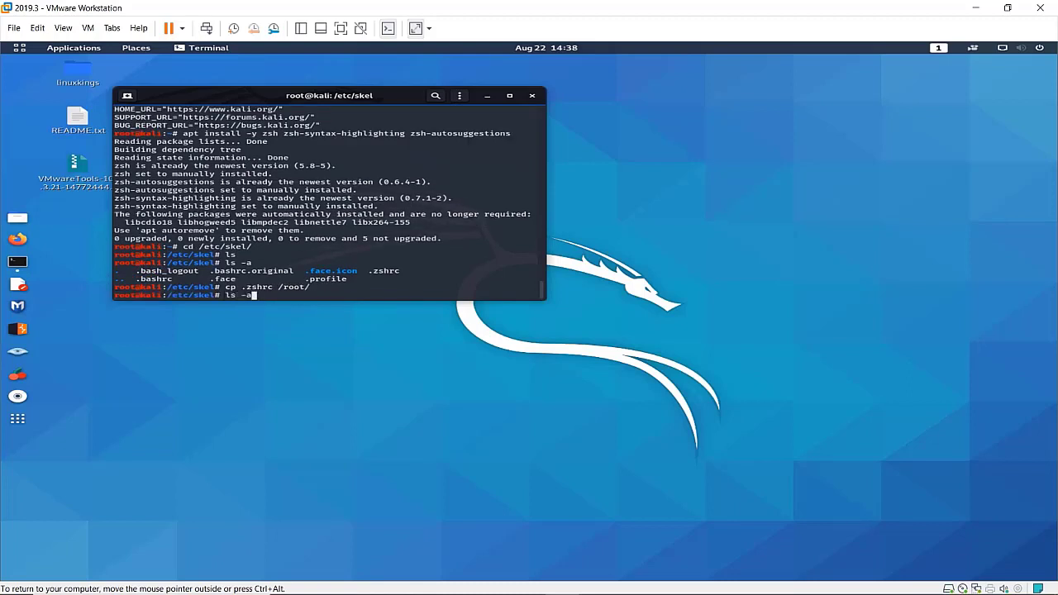
key(Return)
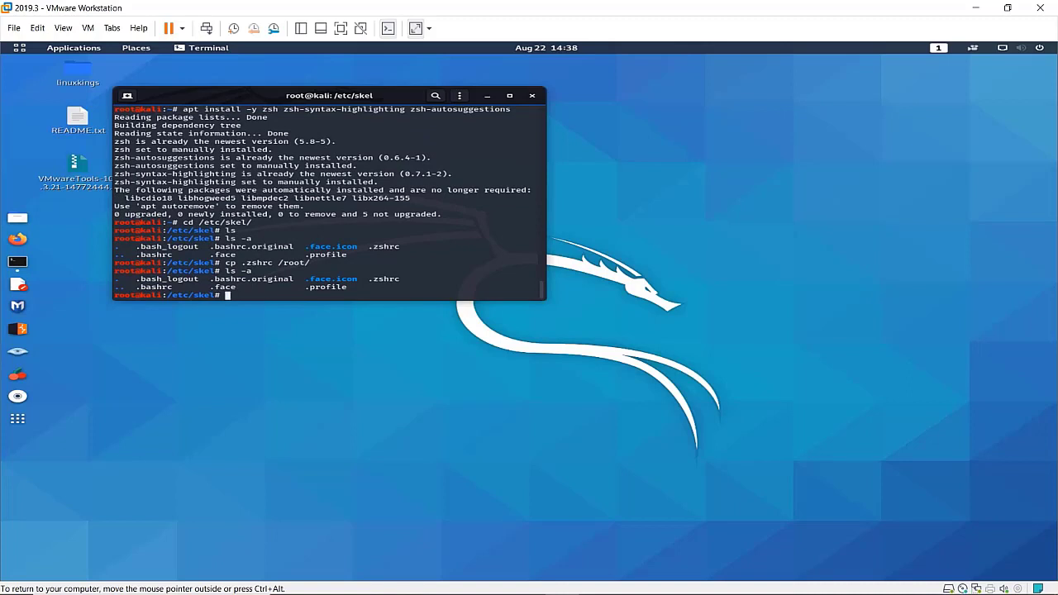
Step: Return to the home directory, start the zsh shell and clear its output
text(cd)
key(Return)
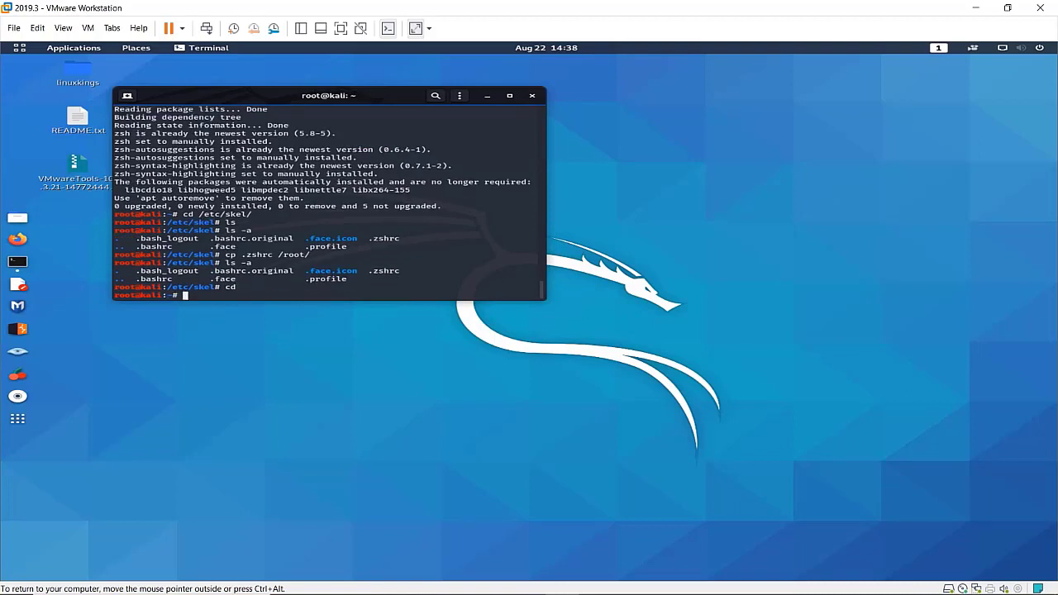
text(zsh)
key(Return)
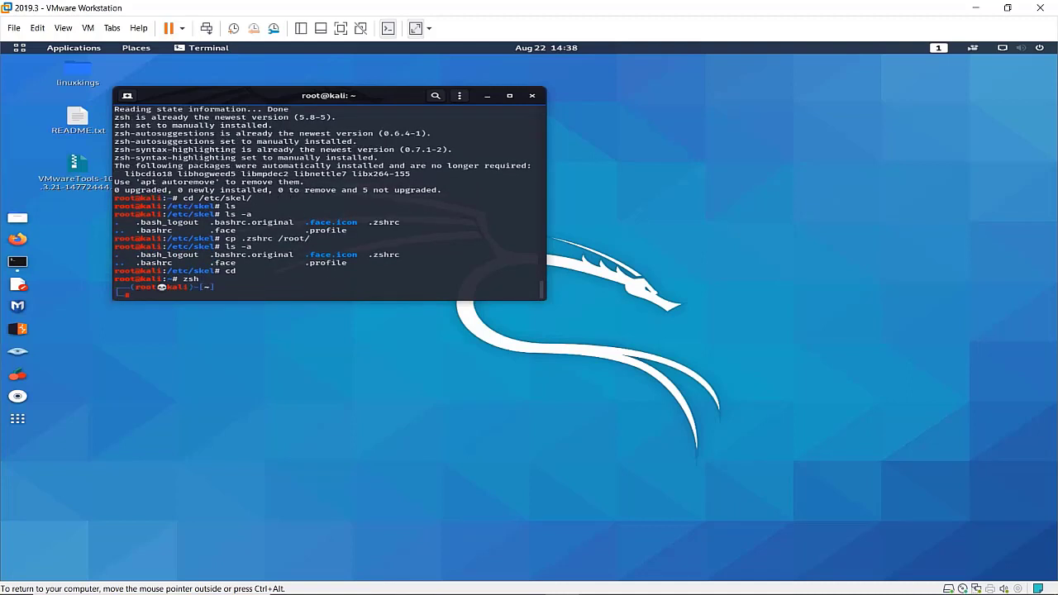
text(clear)
key(Return)
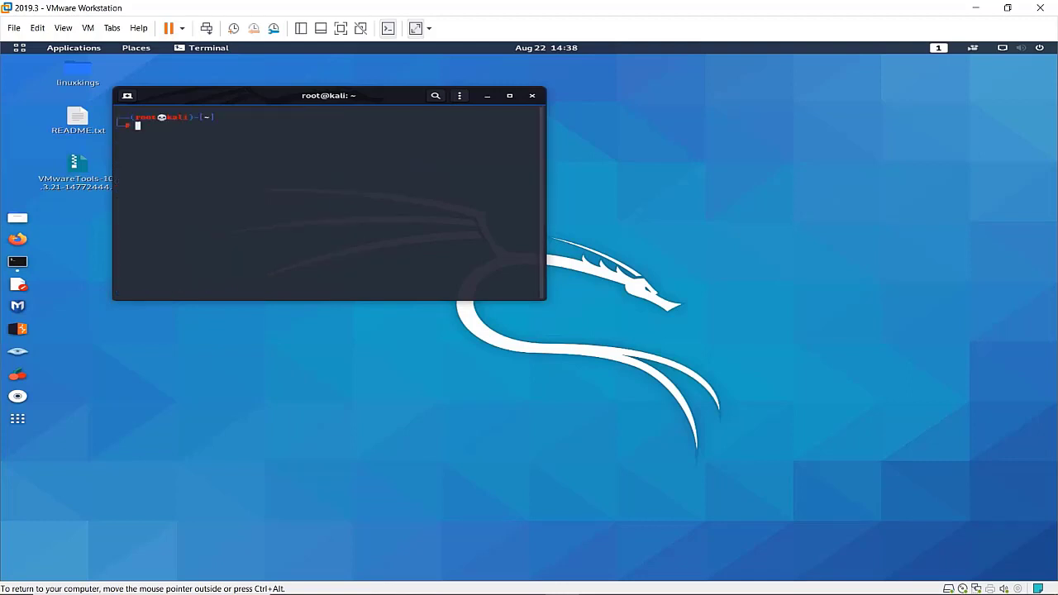
Step: Enlarge the terminal text by three zoom levels to show the zsh prompt, and close the terminal window
click(461, 96)
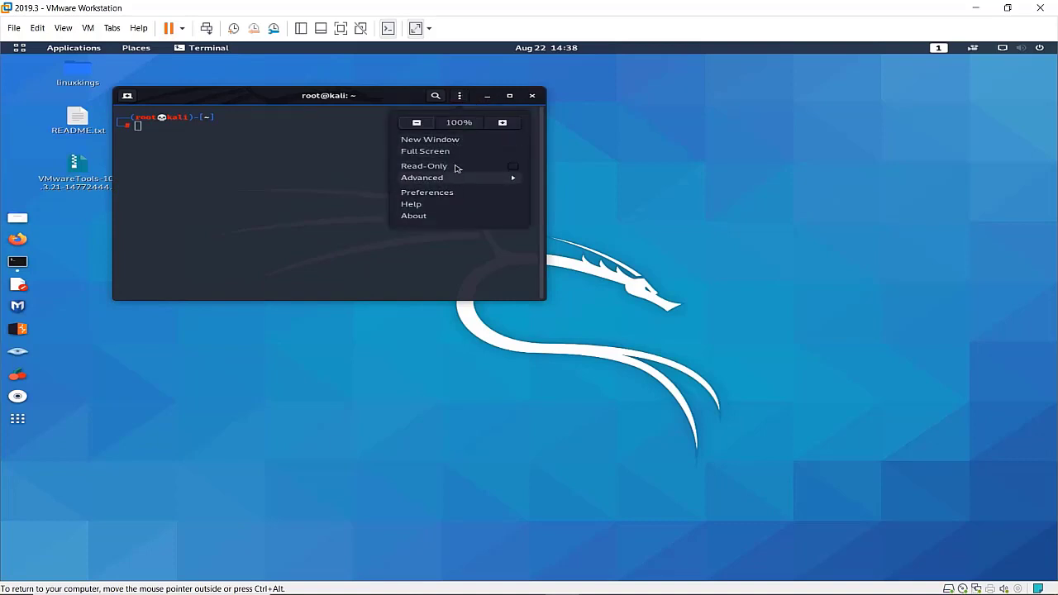
click(502, 124)
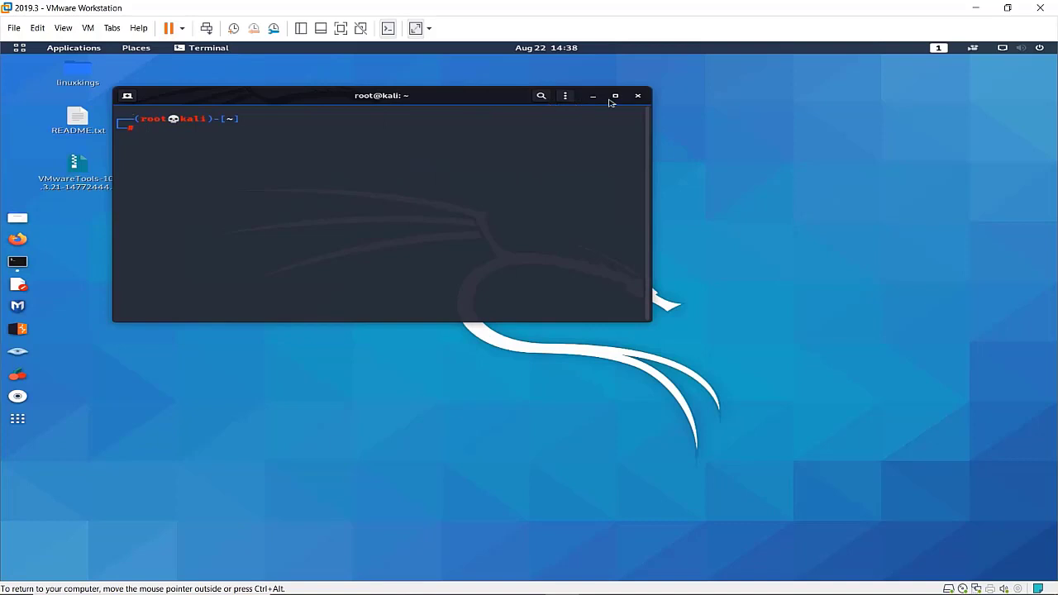
click(564, 97)
click(609, 121)
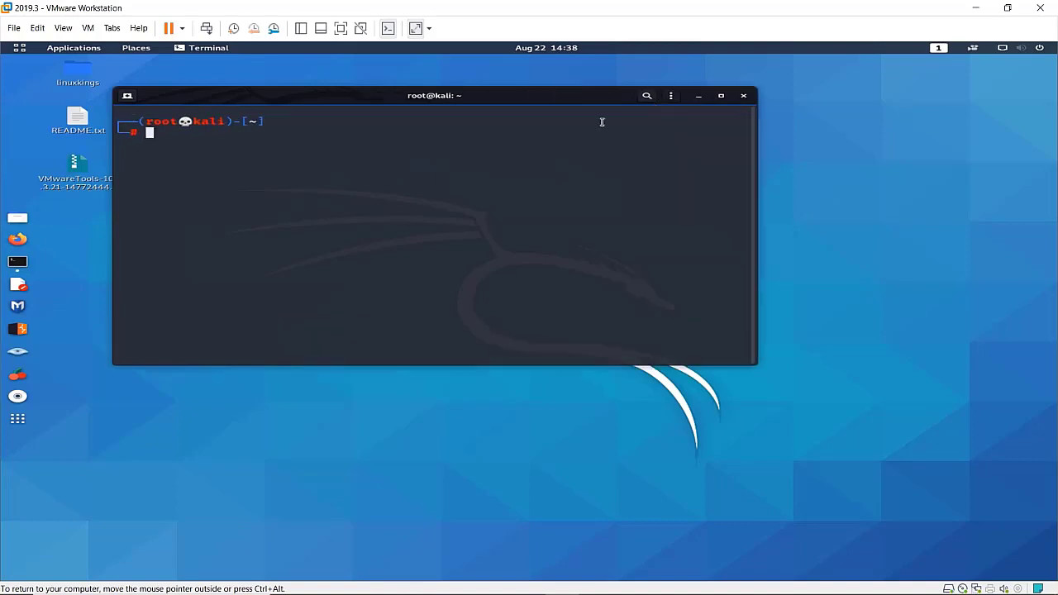
click(670, 97)
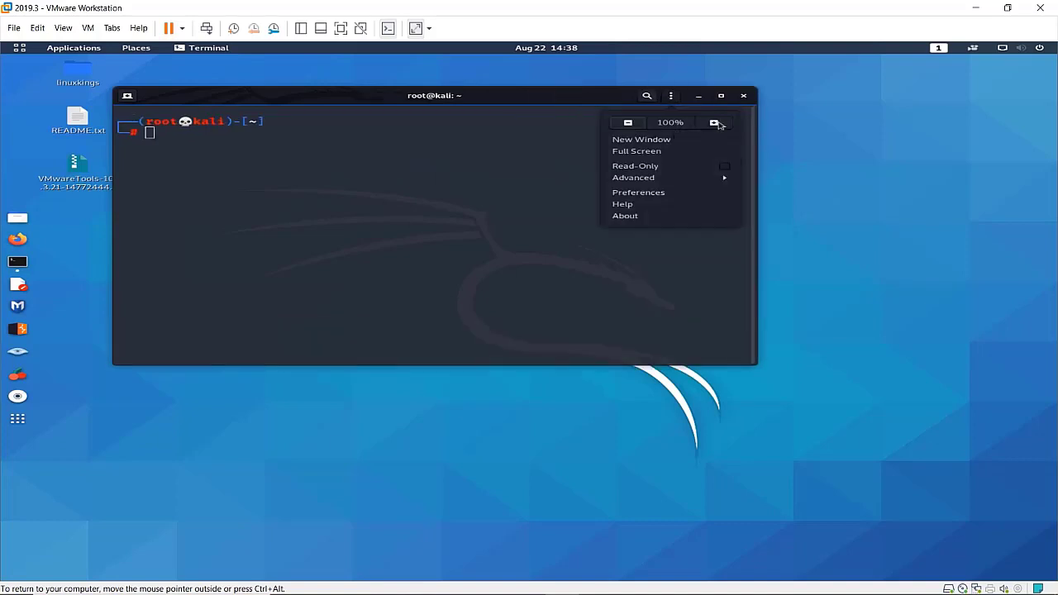
click(721, 125)
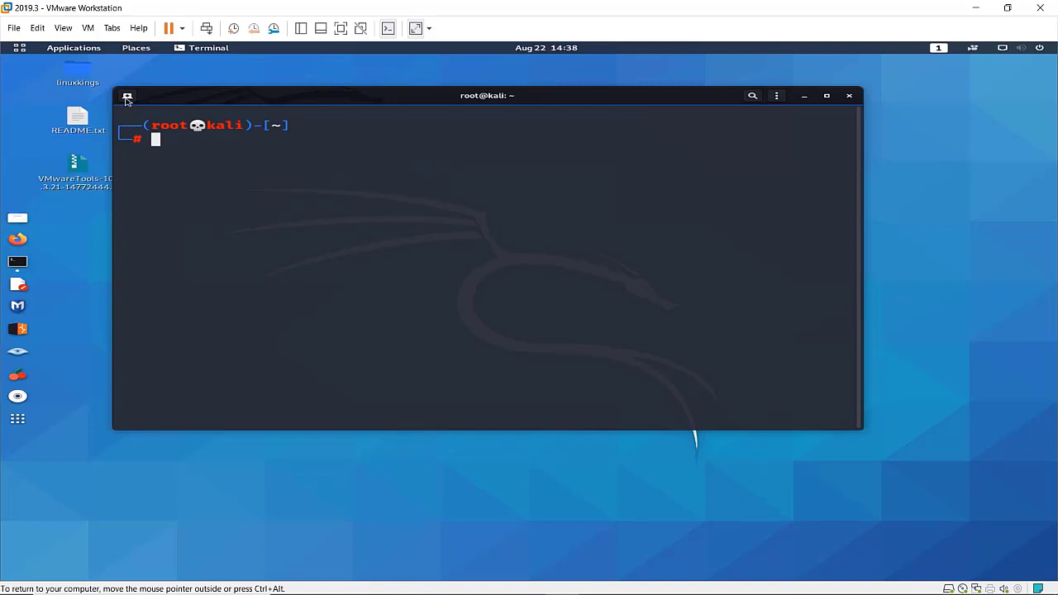
click(851, 97)
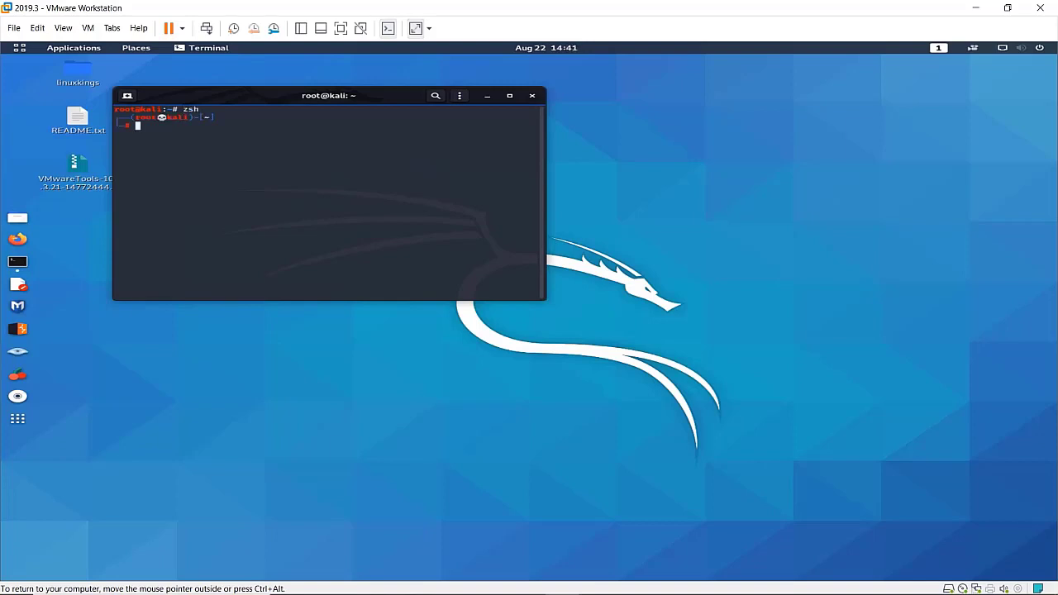
Step: Clear the zsh terminal and enter the Desktop directory by its name alone, without cd, checking the completion suggestions
key(ctrl+l)
text(De)
key(Tab)
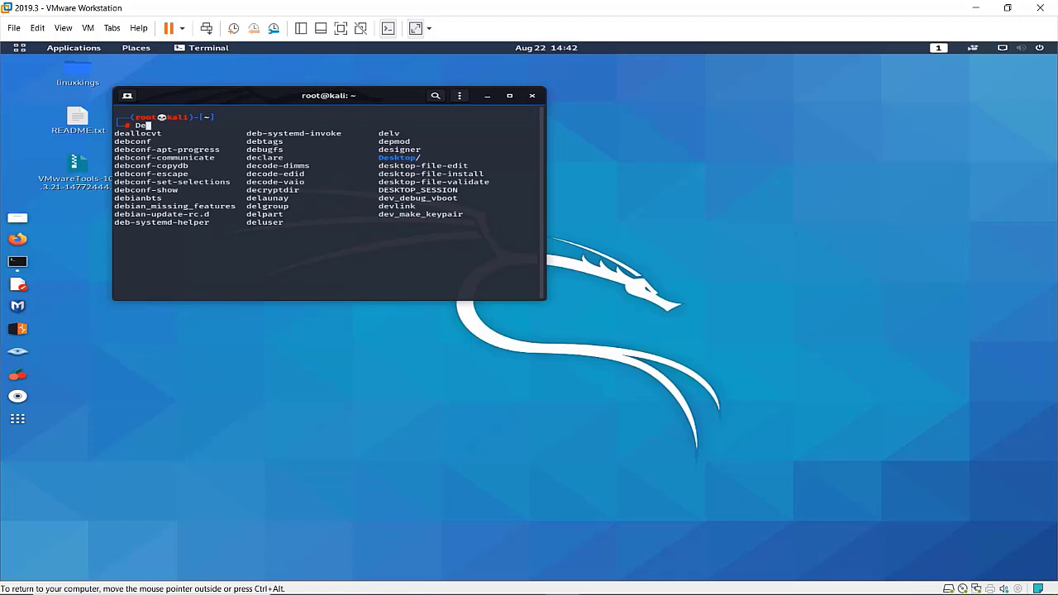
text(sktop)
key(Return)
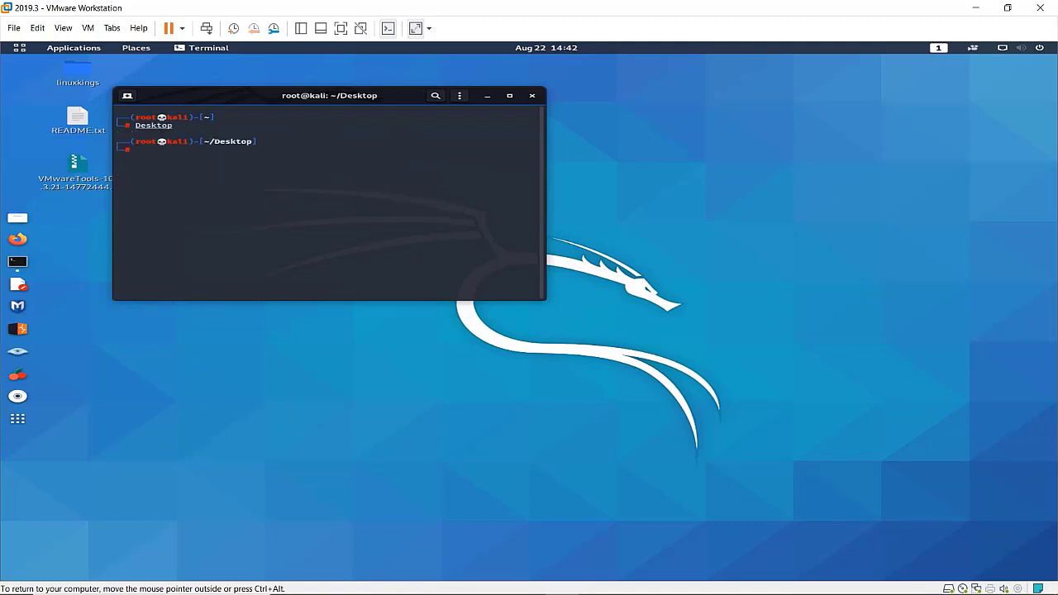
Step: Print the working directory with pwd and clear the terminal
text(pwd)
key(Return)
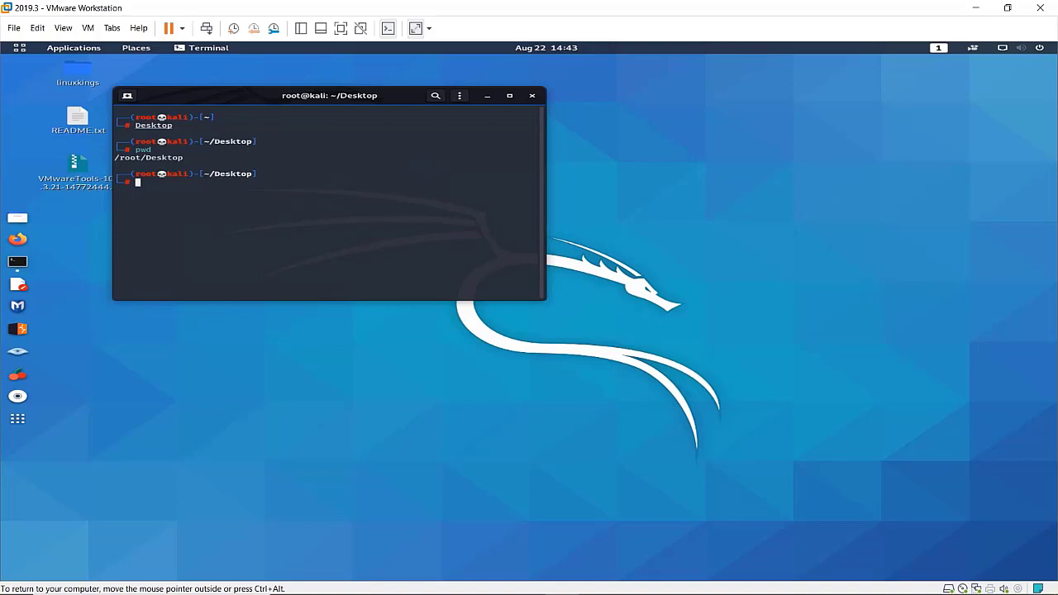
text(clear)
key(Return)
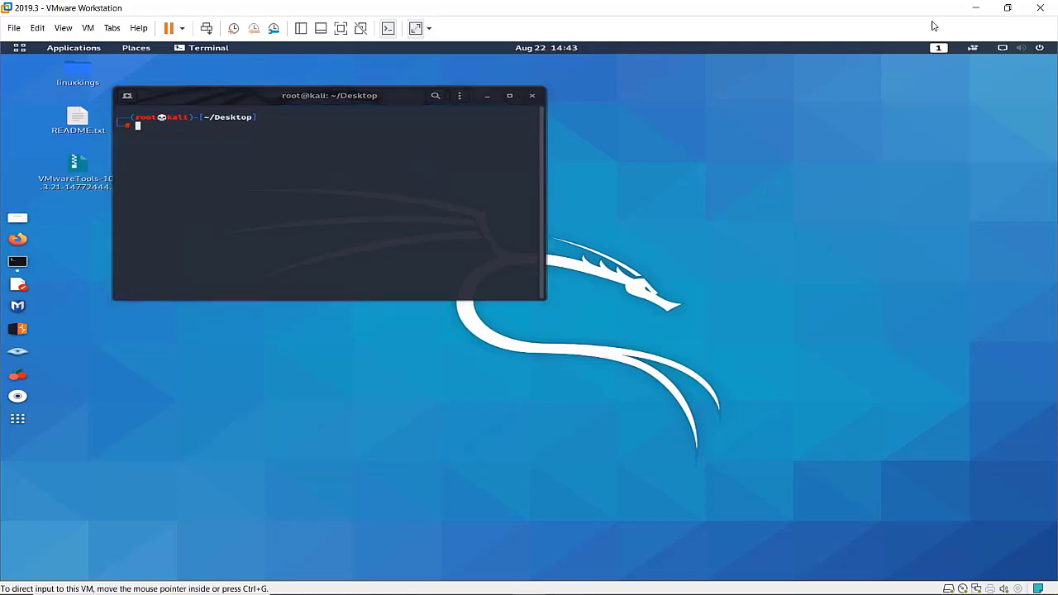
Step: Search the Microsoft Store for "kali" to view the Kali Linux app page, and return to the virtual machine in VMware Workstation
click(974, 8)
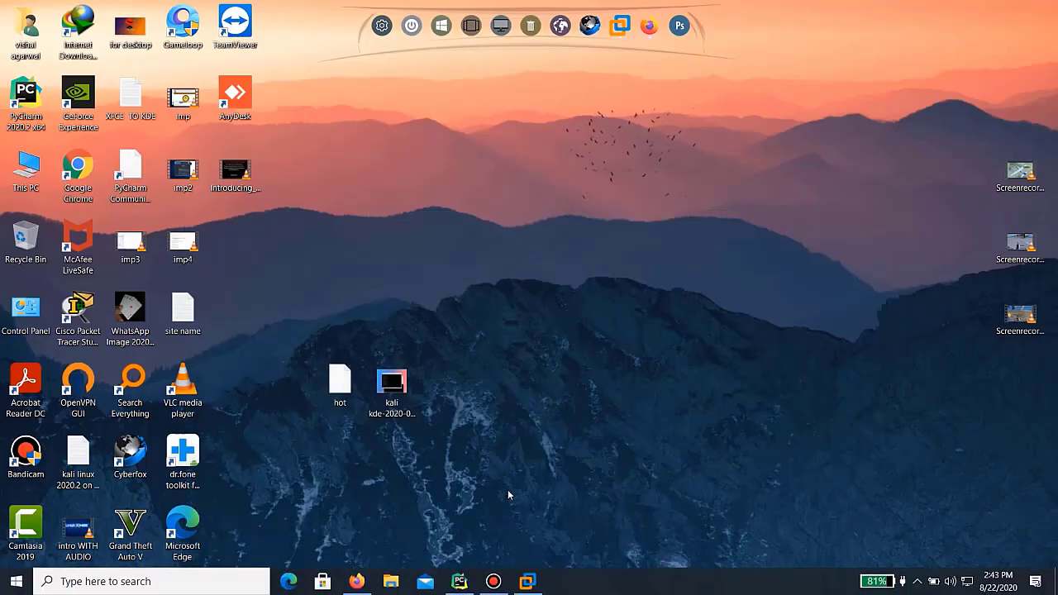
click(321, 582)
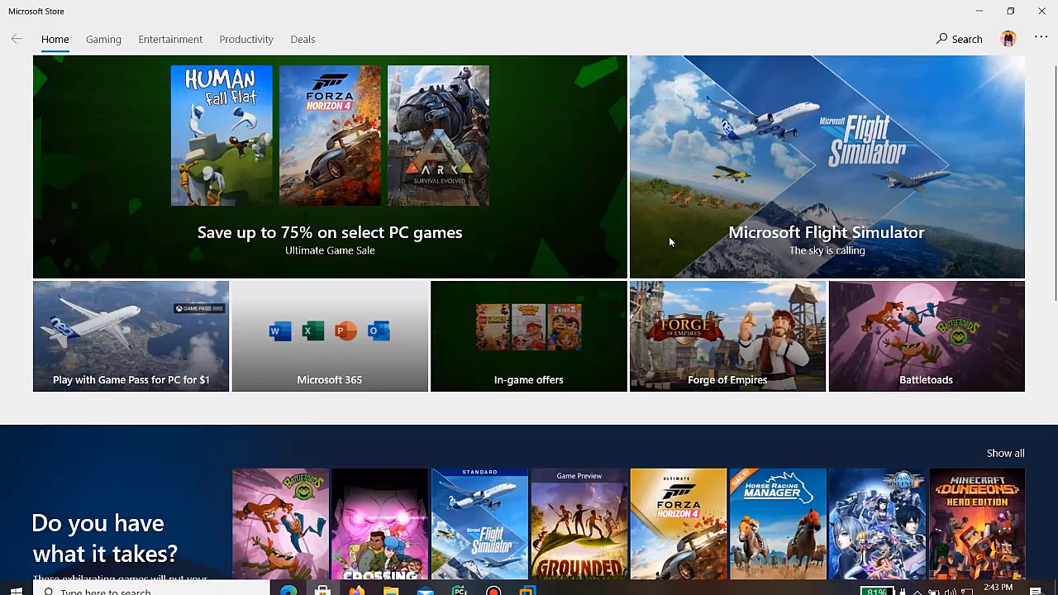
click(946, 41)
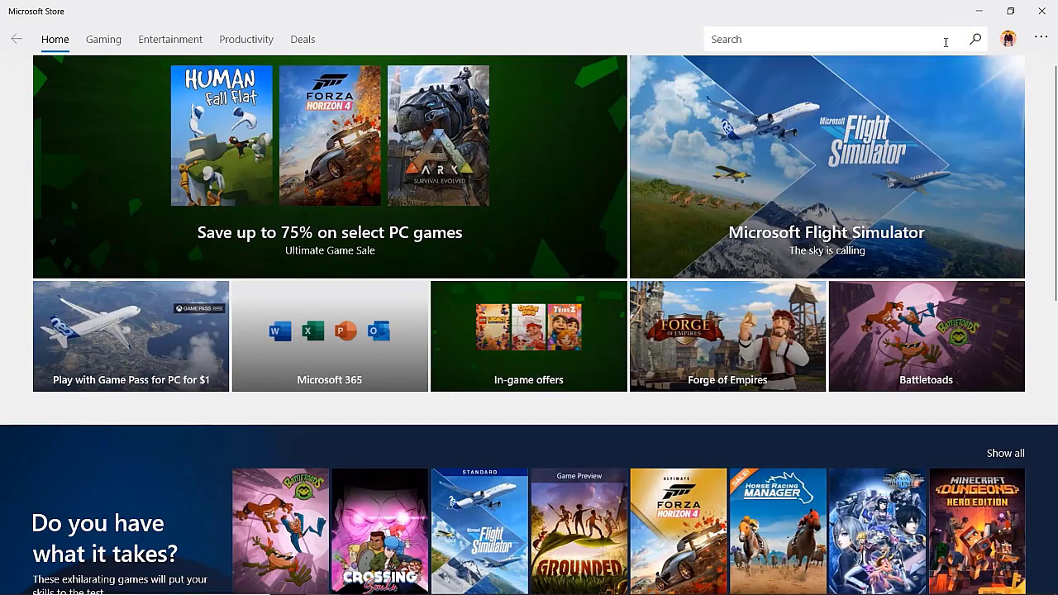
text(kali)
key(Return)
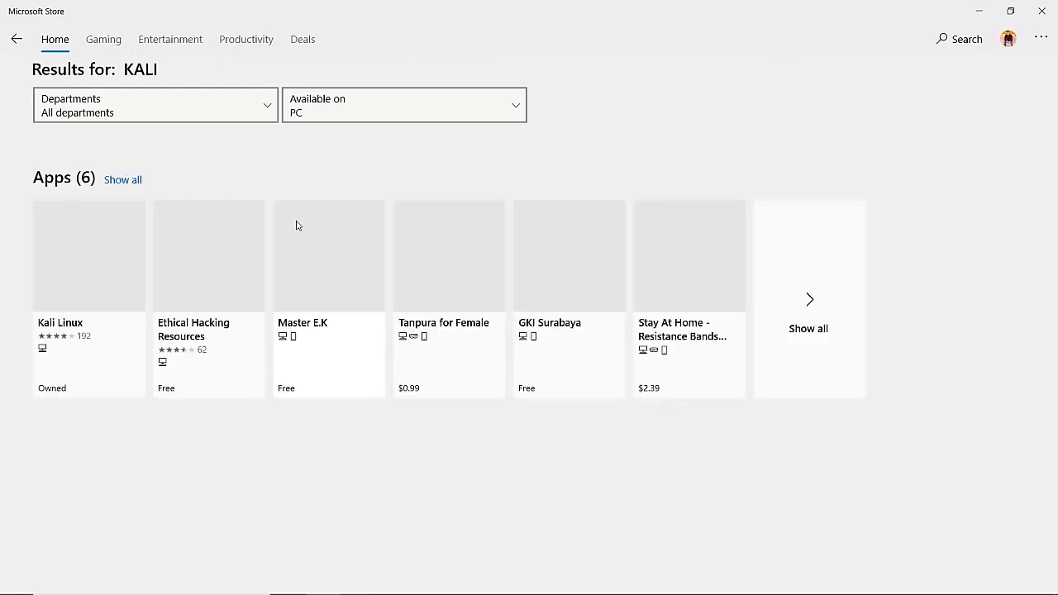
click(85, 280)
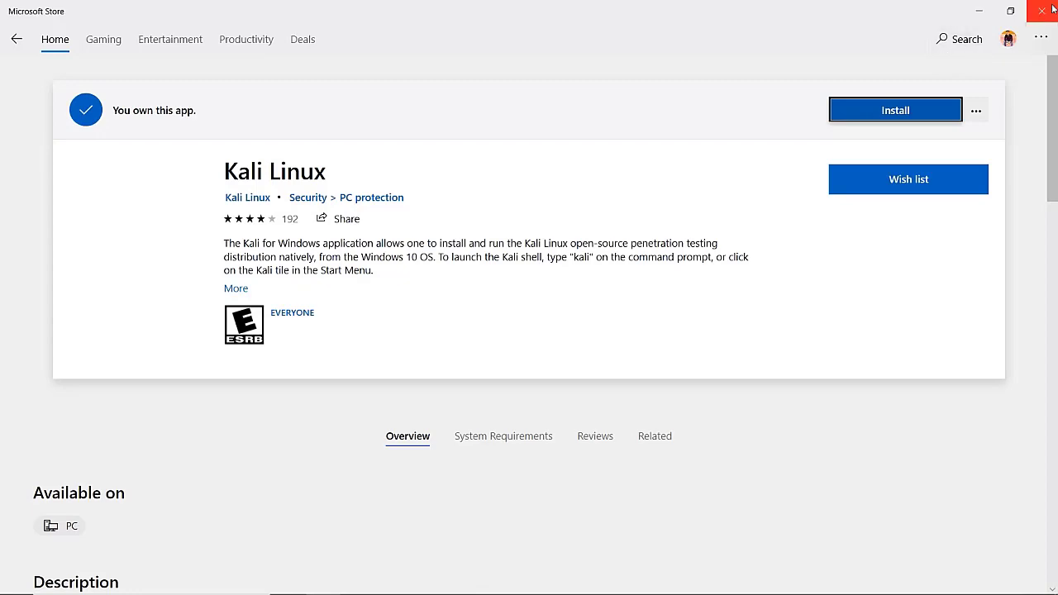
click(1041, 11)
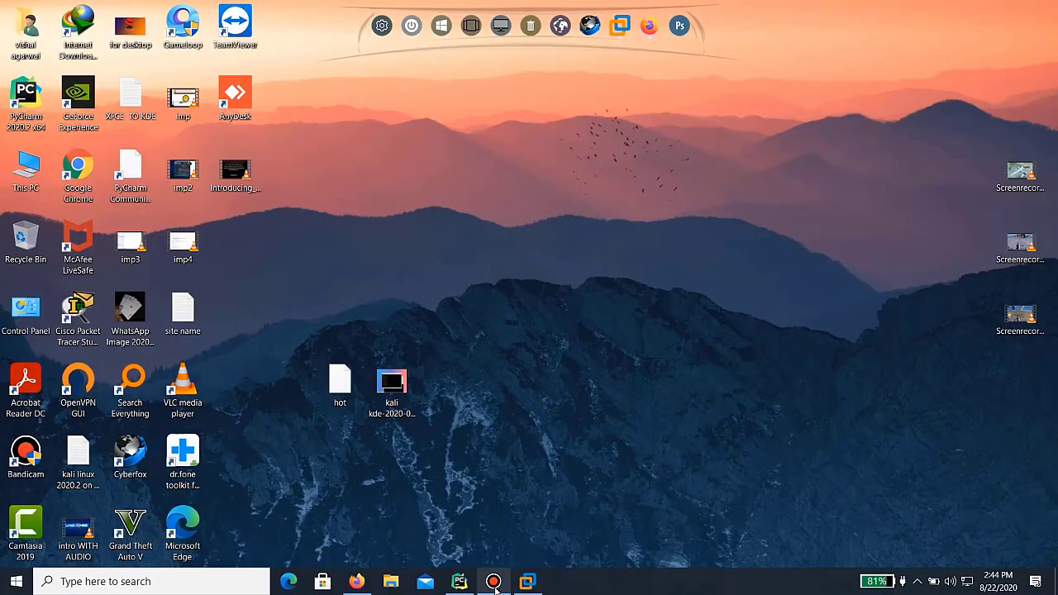
click(527, 582)
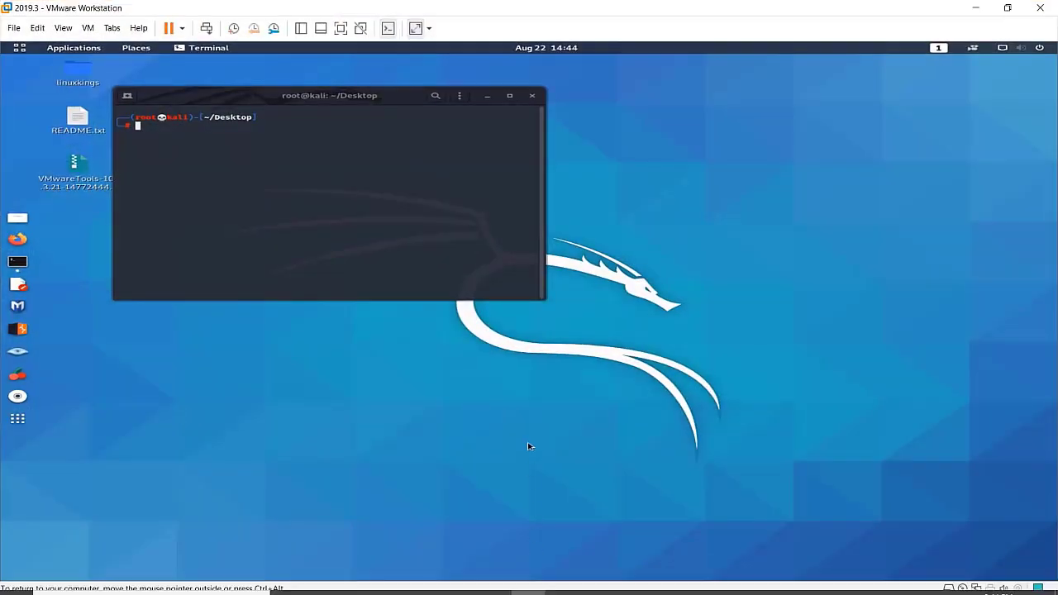